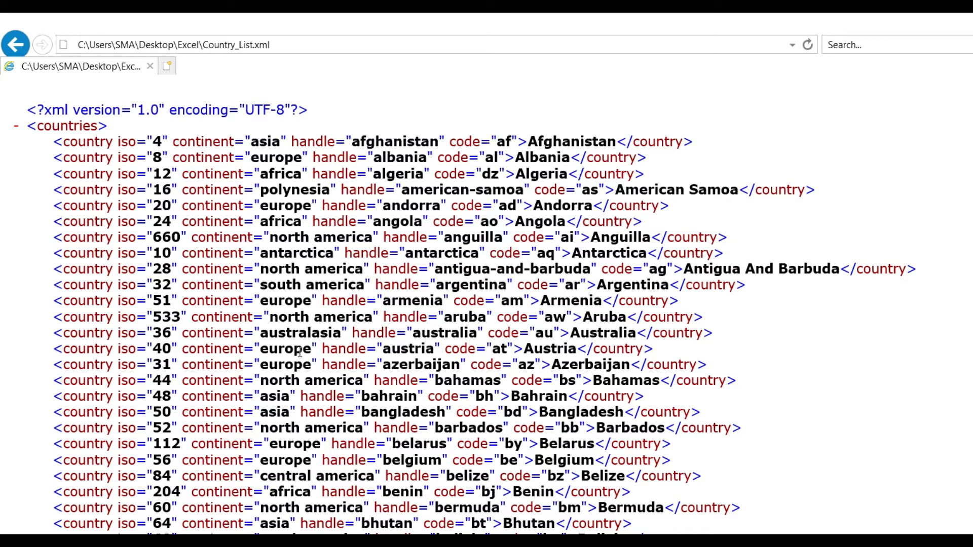
# - Look over the XML declaration and the Afghanistan entry, then open Sample.xlsx from File Explorer
pyautogui.moveTo(73, 110); pyautogui.dragTo(331, 99)
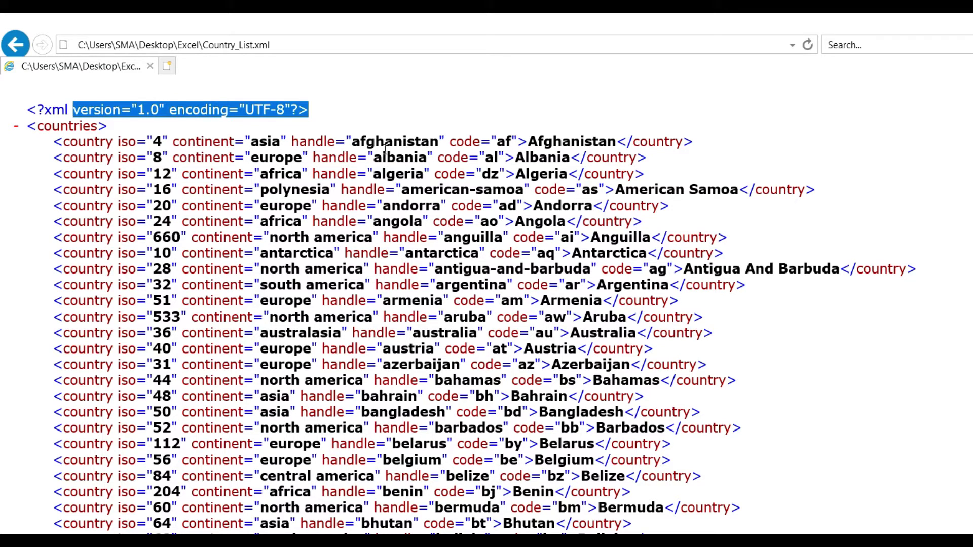
pyautogui.doubleClick(572, 141)
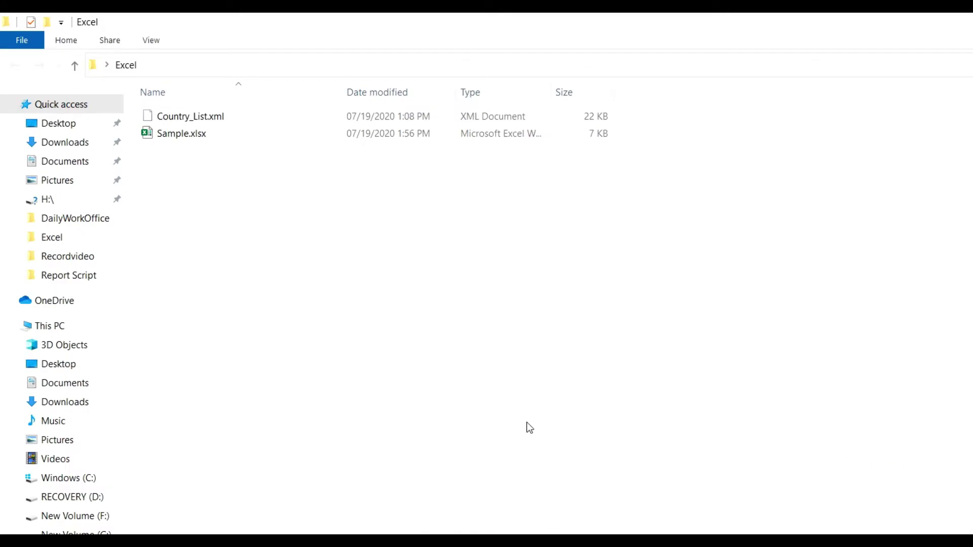
pyautogui.doubleClick(192, 134)
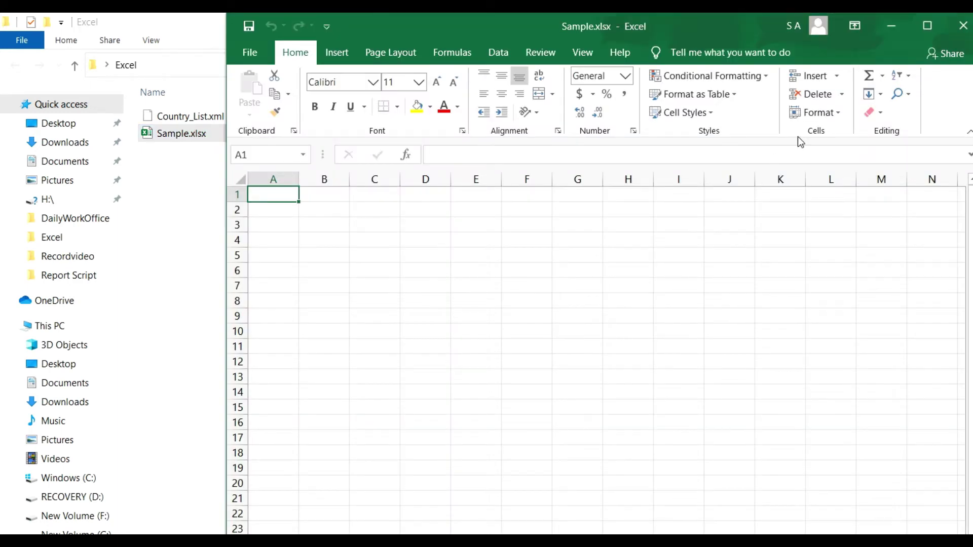
# - Maximize Excel and start a new query from an XML file via Data > New Query > From File
pyautogui.click(928, 26)
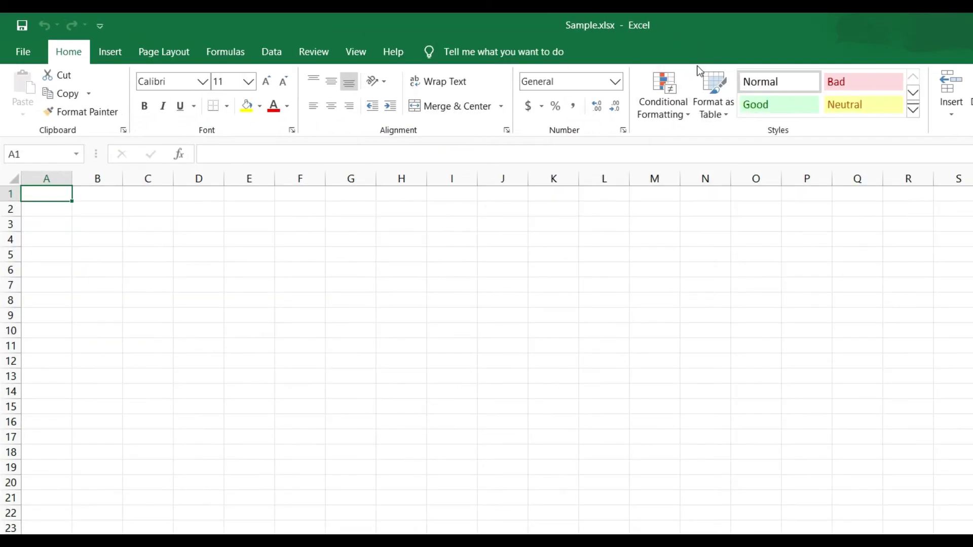
pyautogui.click(275, 52)
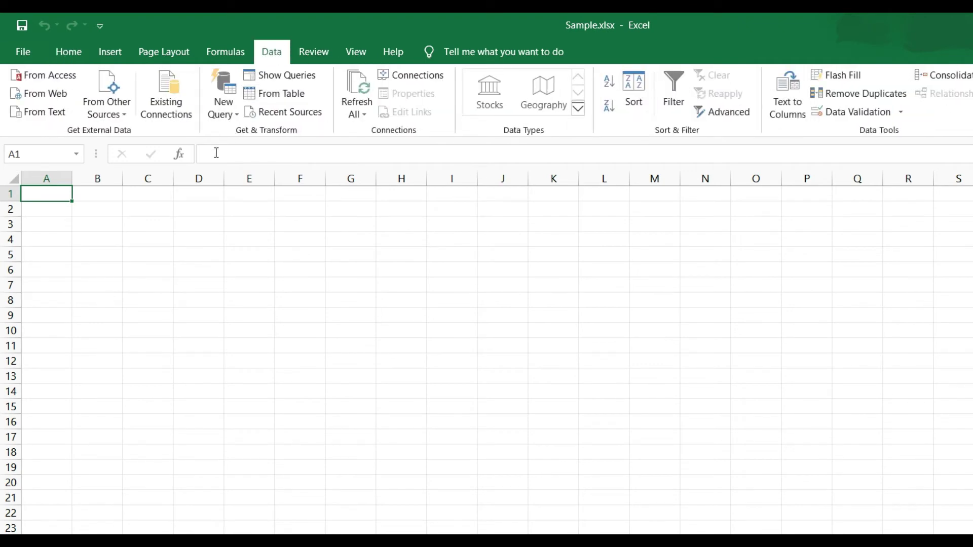
pyautogui.click(233, 118)
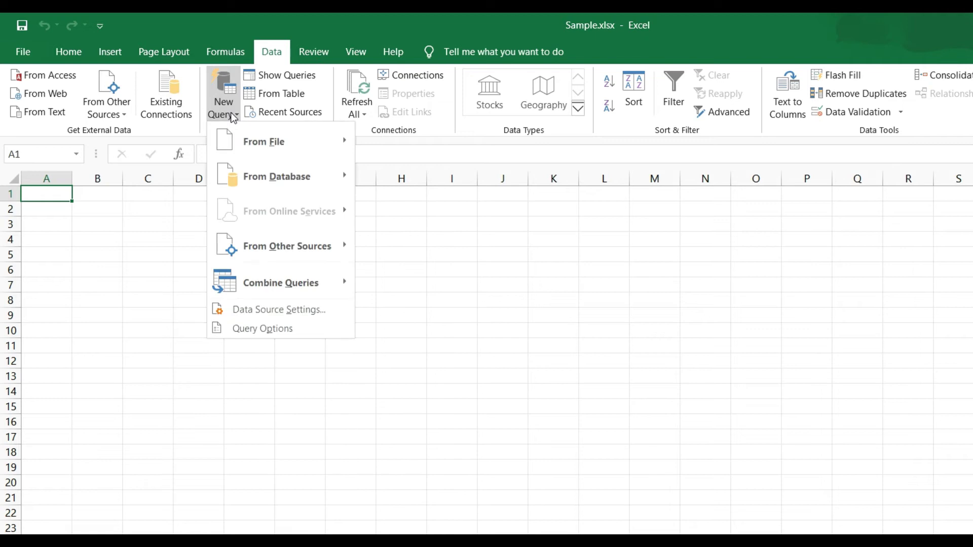
pyautogui.moveTo(310, 140)
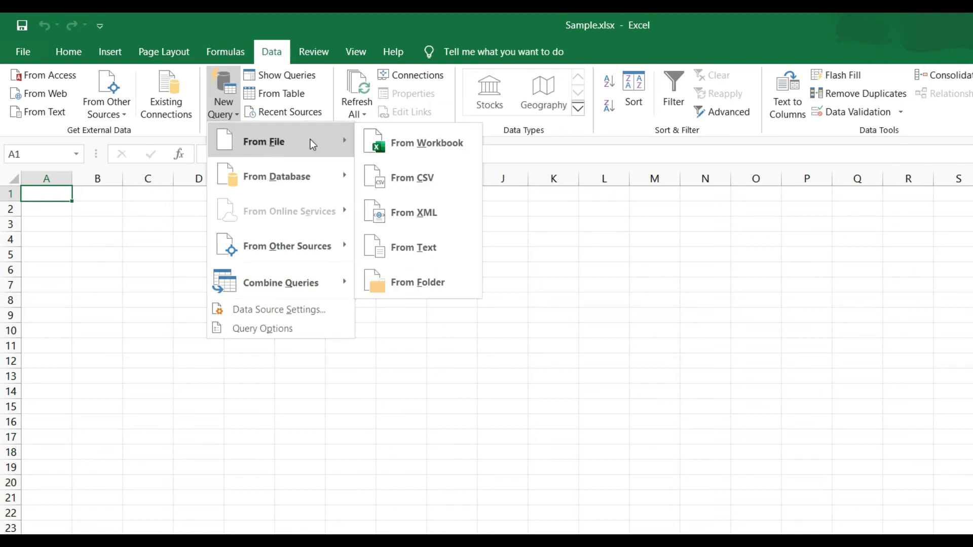
pyautogui.click(438, 212)
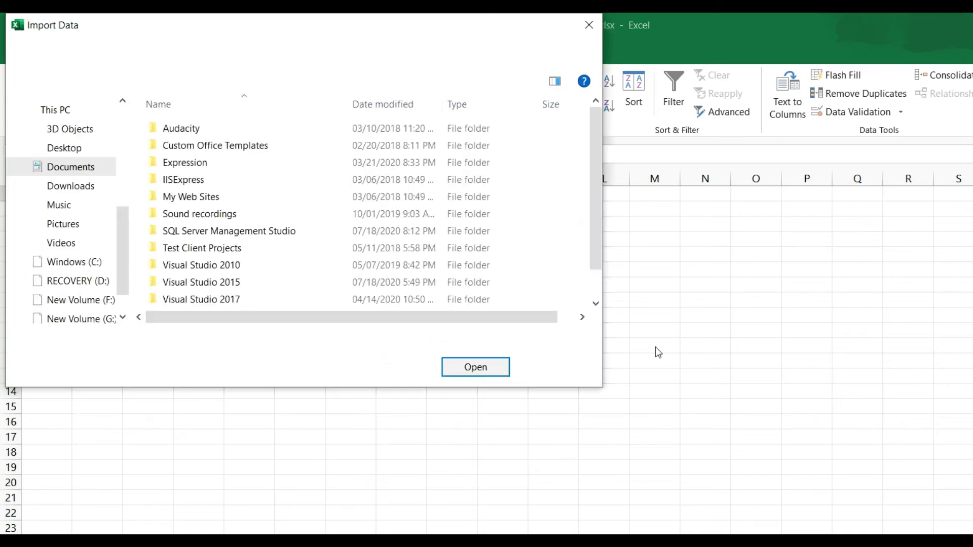
# - Import Country_List.xml from the Desktop's Excel folder
pyautogui.click(61, 148)
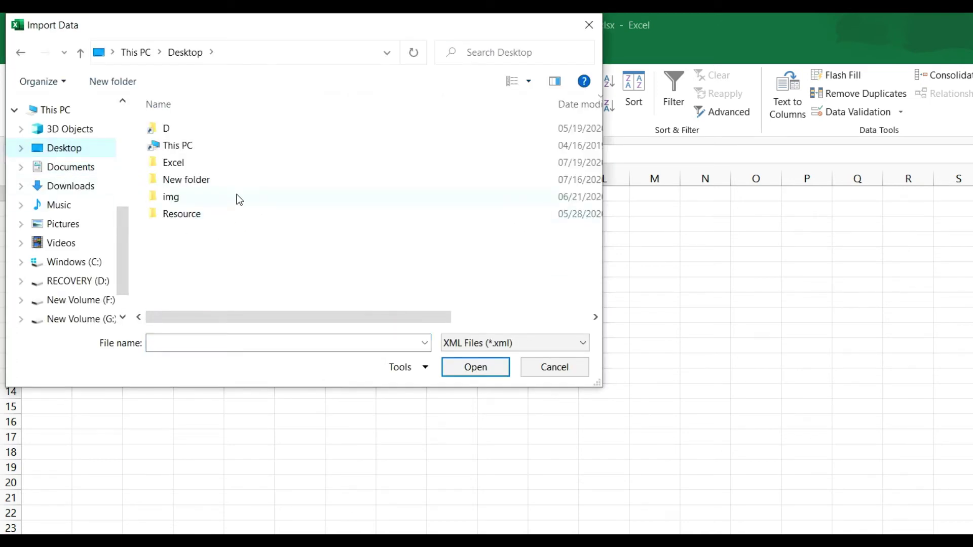
pyautogui.doubleClick(184, 161)
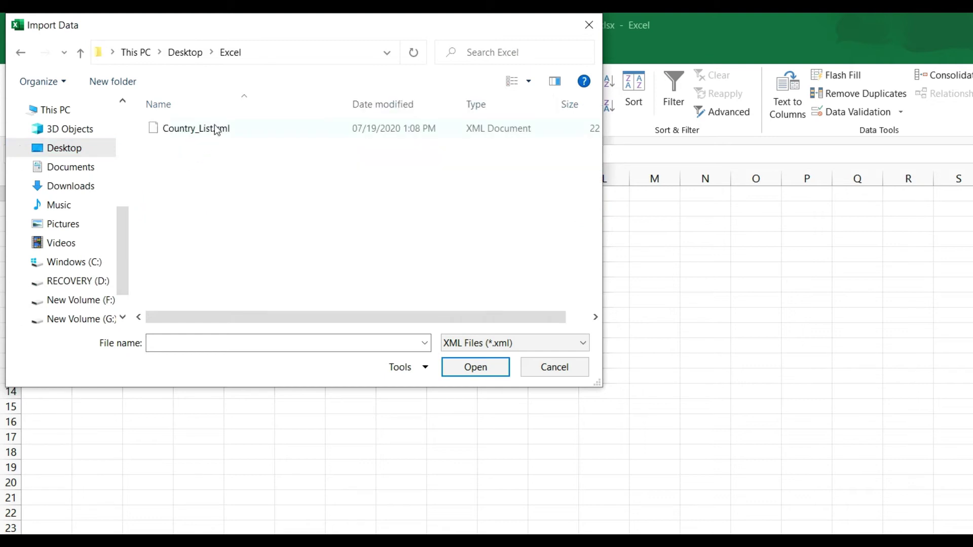
pyautogui.click(216, 132)
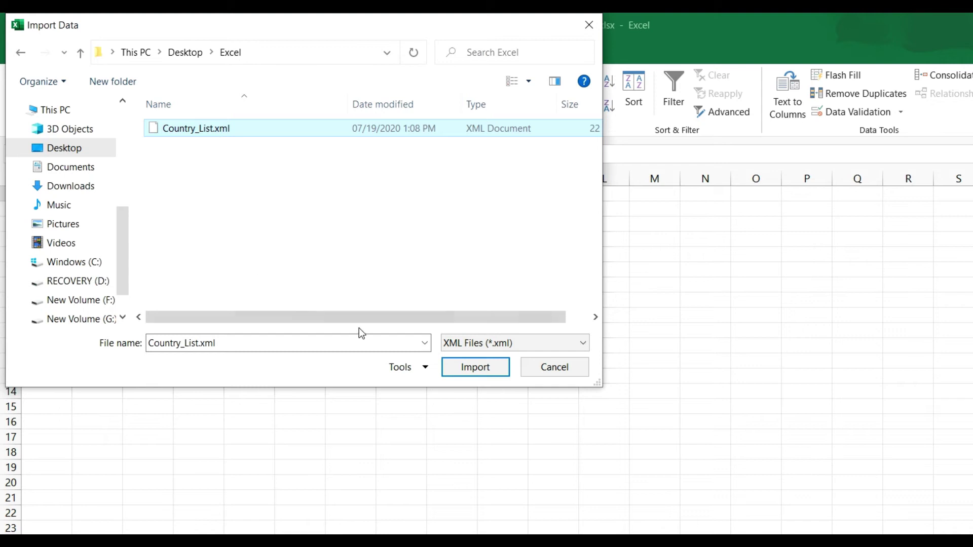
pyautogui.click(461, 373)
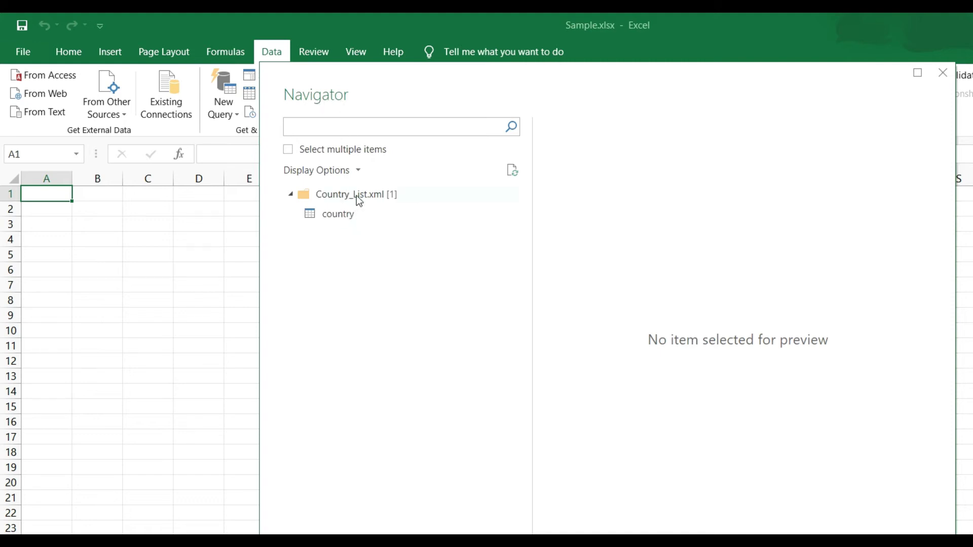
# - Select the country table in the Navigator to preview it
pyautogui.click(338, 215)
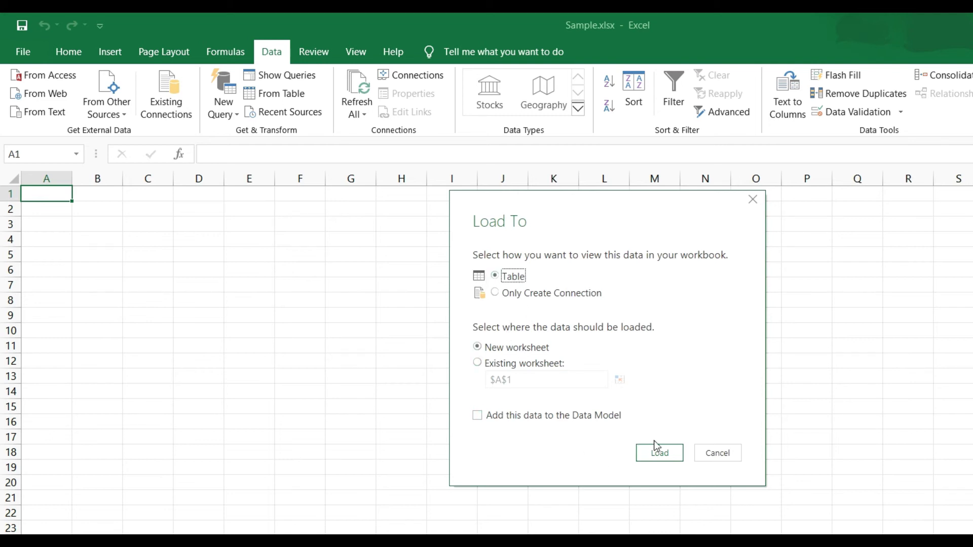
# - Load the country data as a table in a new worksheet and turn off its header filter arrows
pyautogui.click(666, 455)
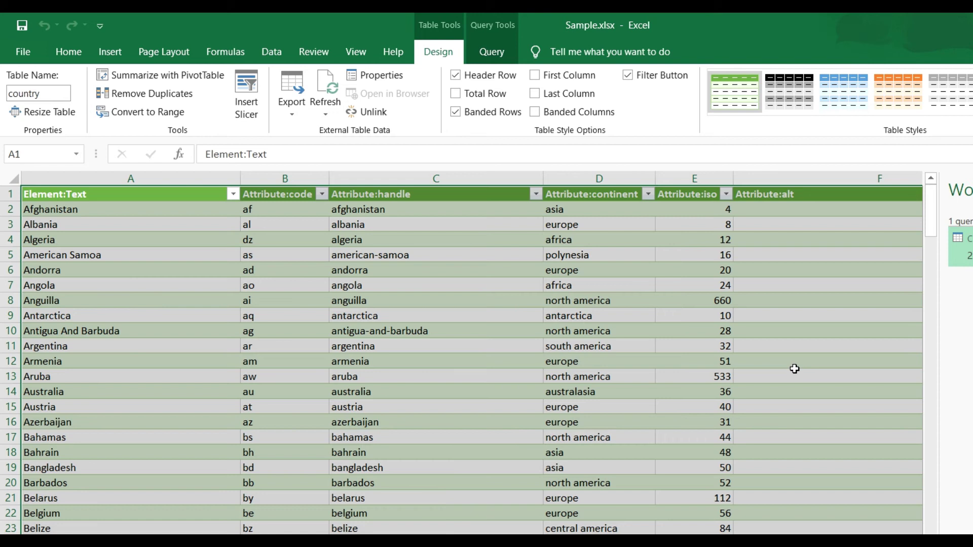
pyautogui.click(794, 368)
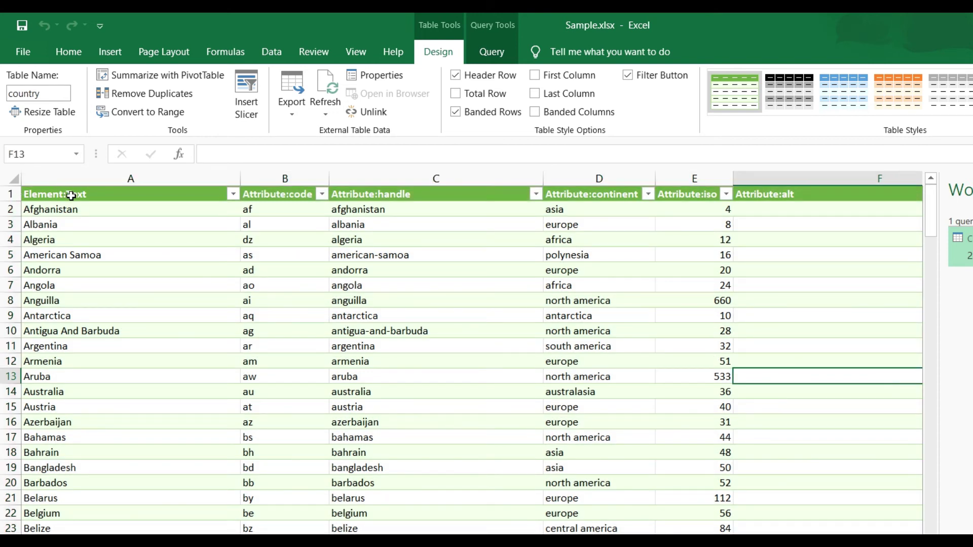
pyautogui.moveTo(69, 194); pyautogui.dragTo(870, 208)
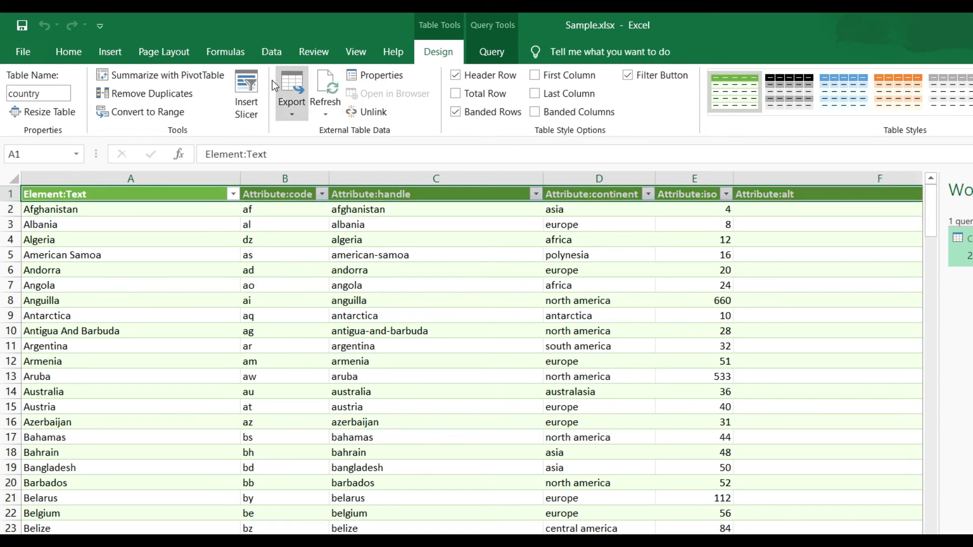
pyautogui.click(272, 52)
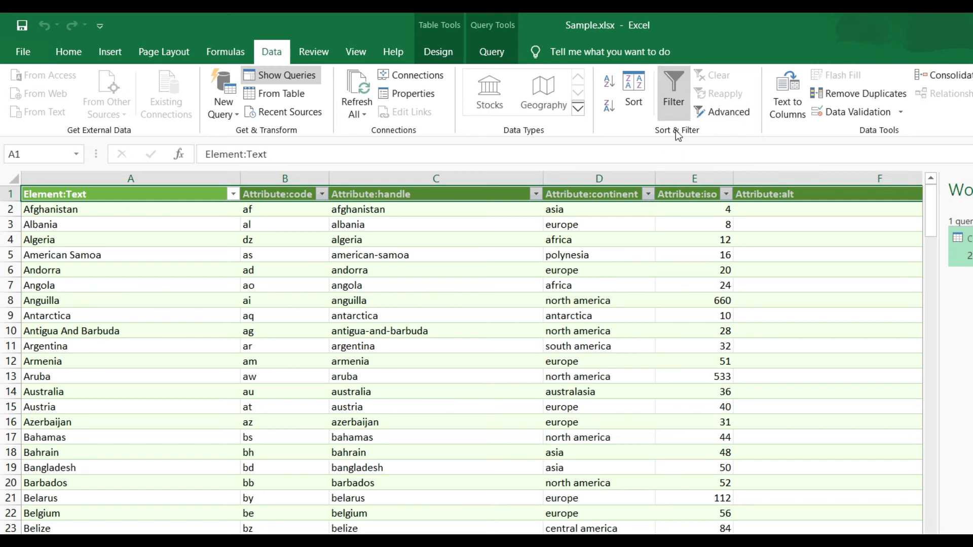
pyautogui.click(674, 86)
# - Hide the Queries & Connections pane and select Albania in cell A3
pyautogui.click(405, 315)
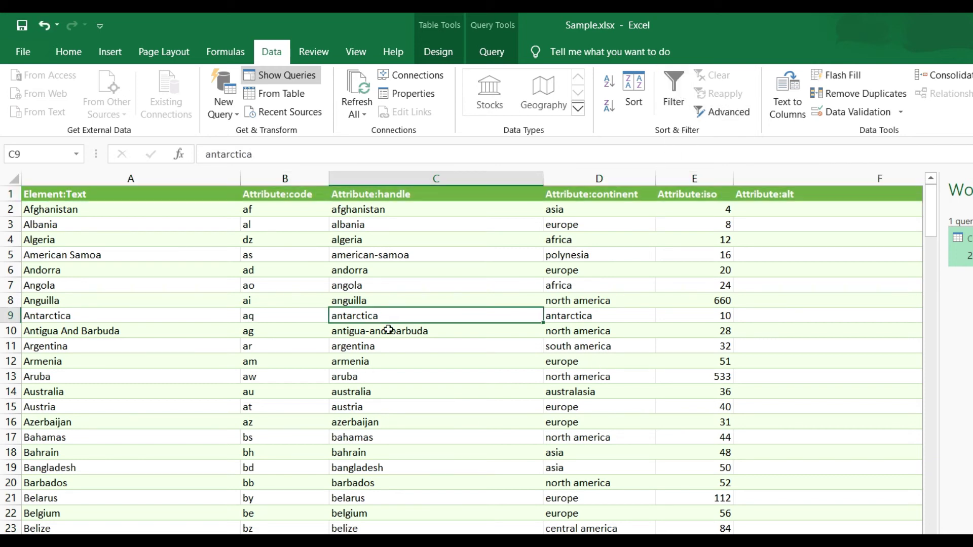
pyautogui.scroll(-5, 313, 406)
pyautogui.scroll(2, 608, 324)
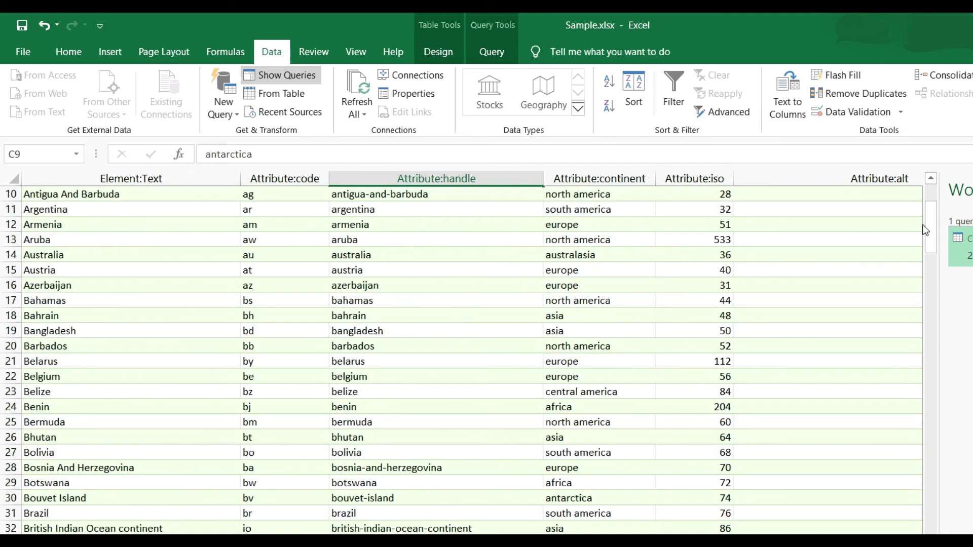
pyautogui.click(281, 75)
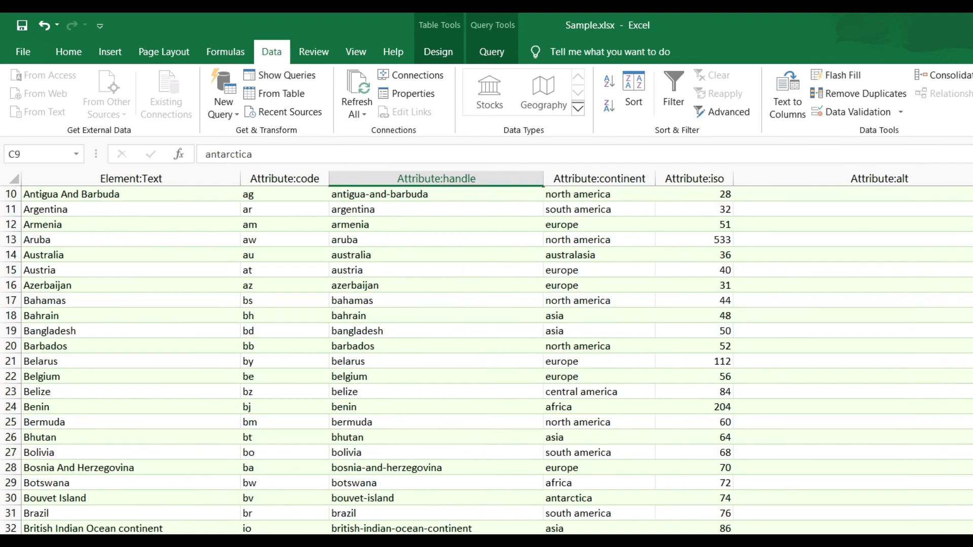
pyautogui.scroll(3, 747, 256)
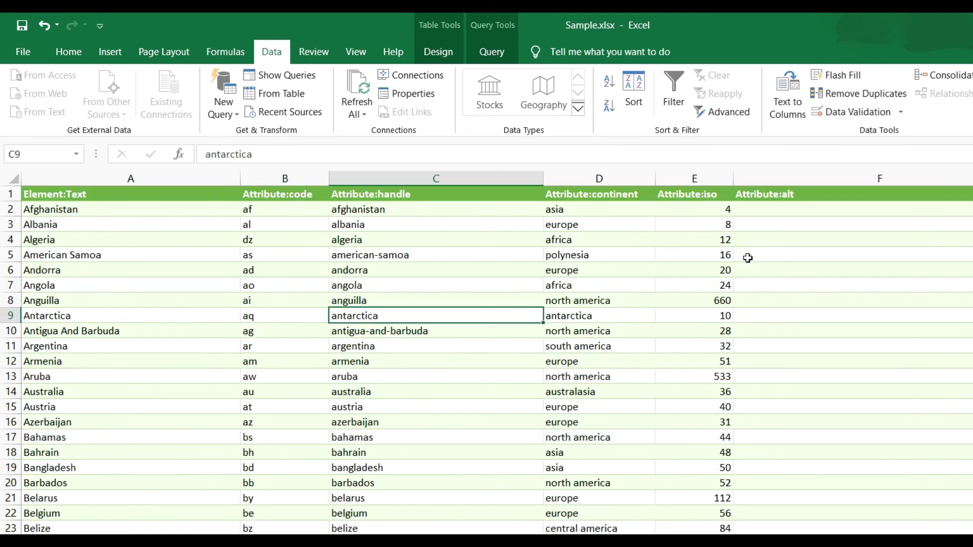
pyautogui.click(113, 228)
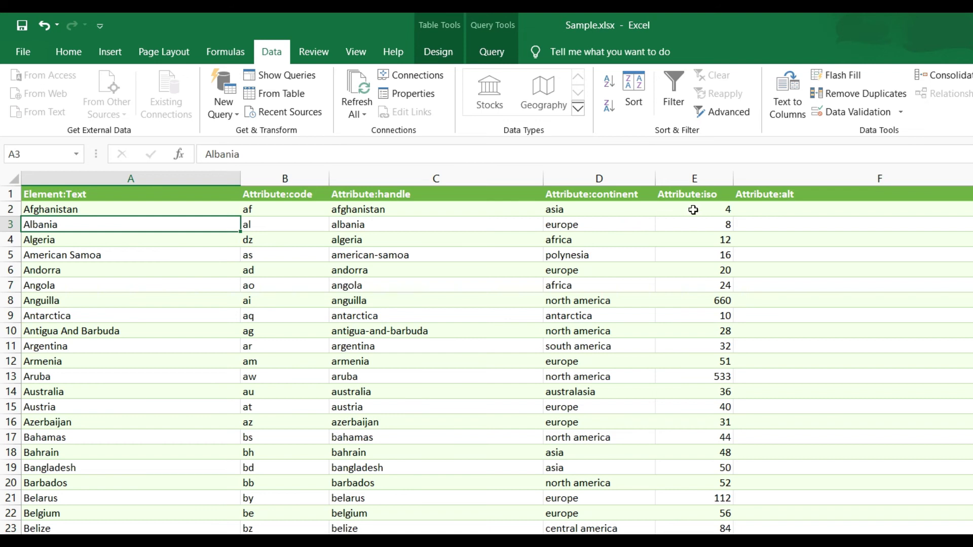
pyautogui.click(785, 209)
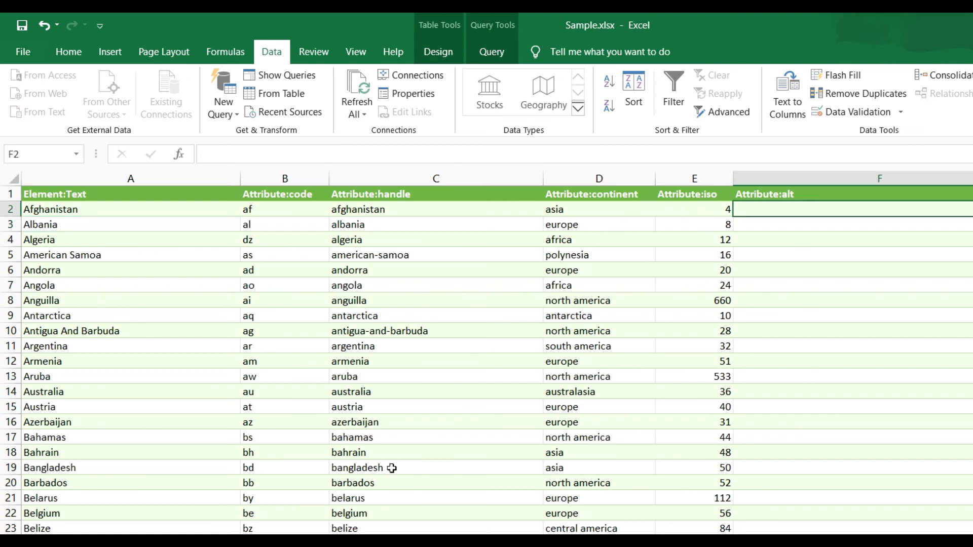
pyautogui.scroll(-1, 126, 373)
pyautogui.scroll(1, 95, 302)
pyautogui.scroll(-15, 102, 481)
pyautogui.scroll(-10, 98, 498)
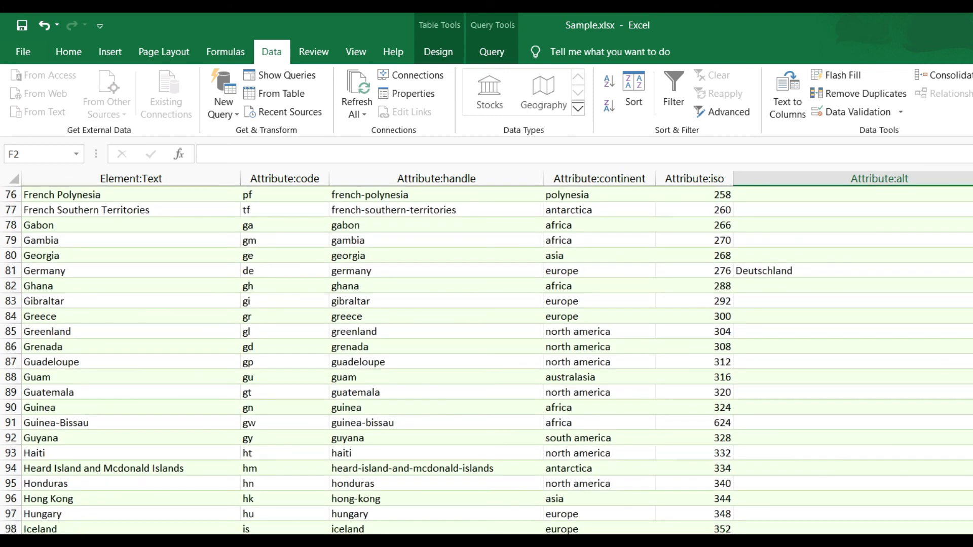
pyautogui.scroll(-20, 138, 474)
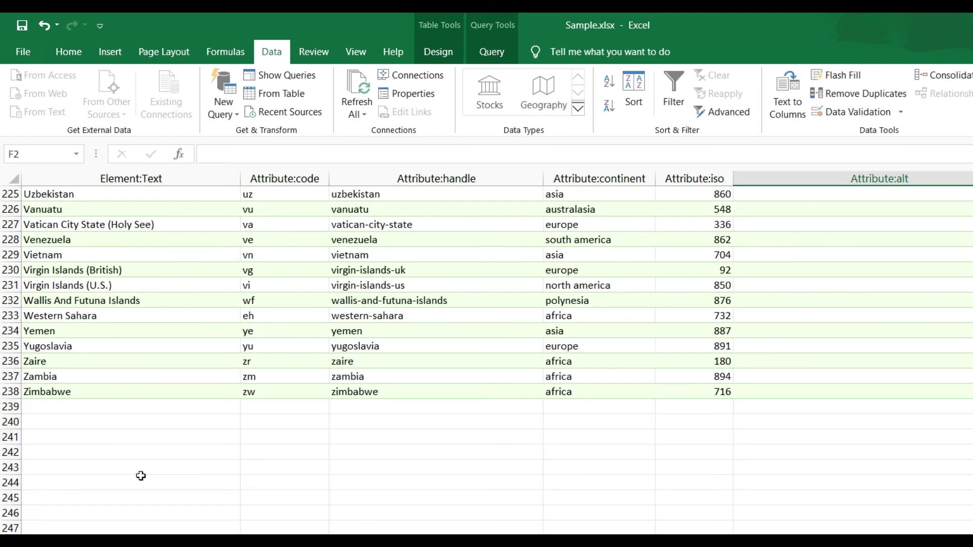
pyautogui.scroll(3, 136, 457)
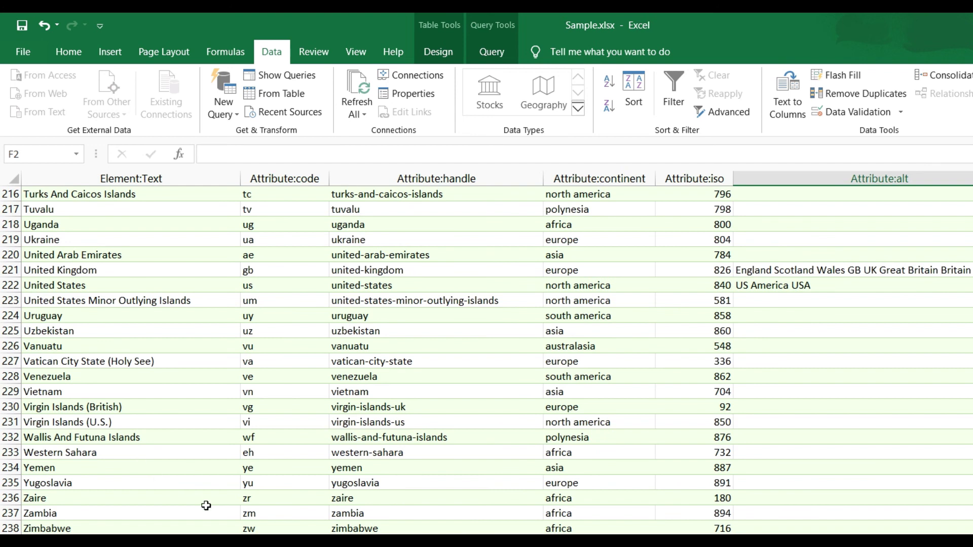